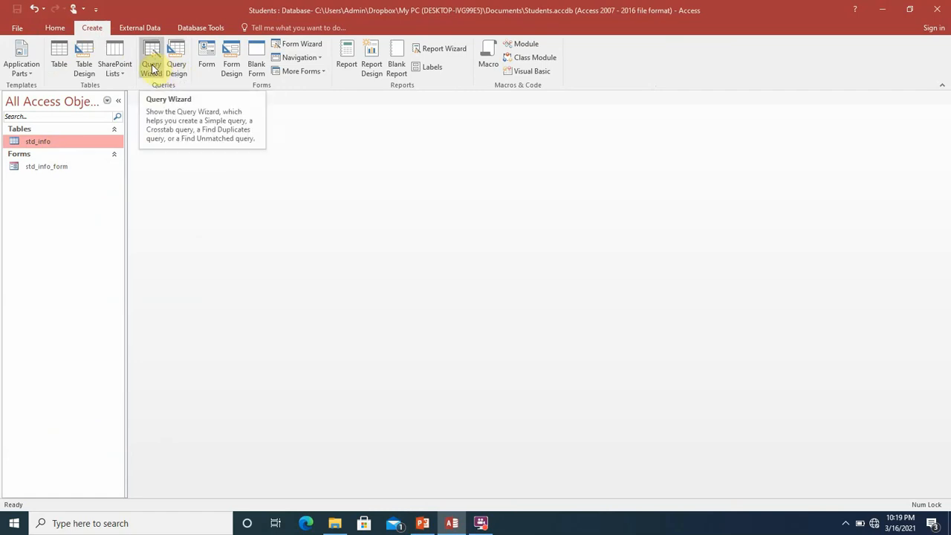
Start the Simple Query Wizard with the std_info table as the source
{"action": "left_click", "coordinate": [152, 63]}
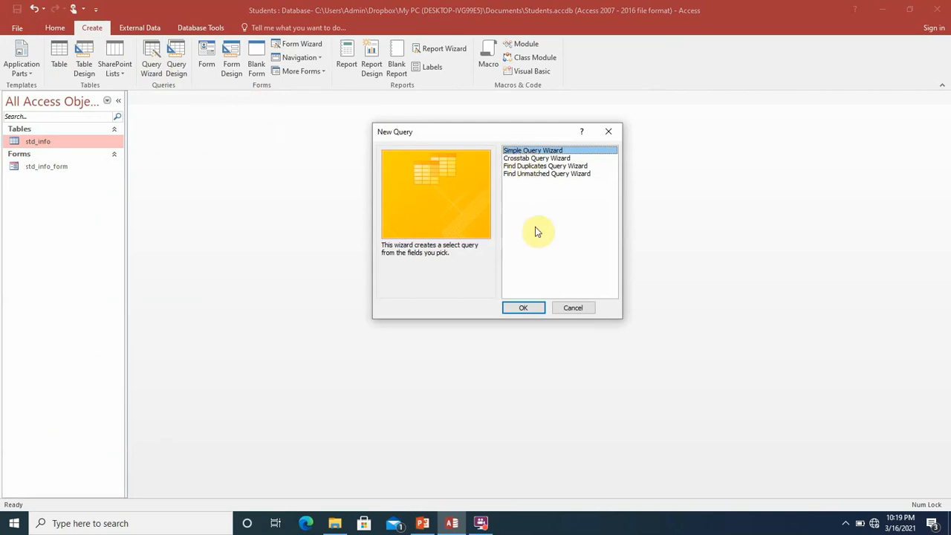
{"action": "left_click", "coordinate": [530, 307]}
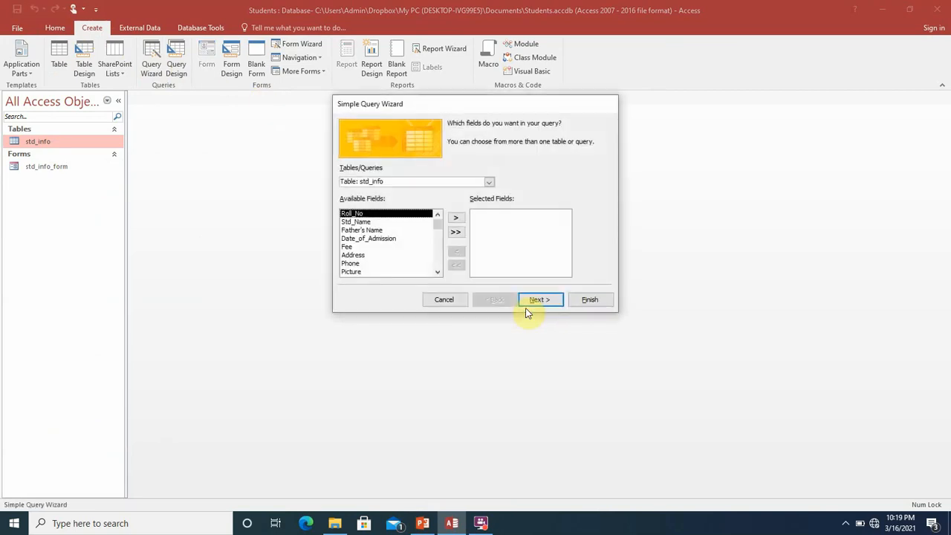
{"action": "left_click", "coordinate": [488, 185]}
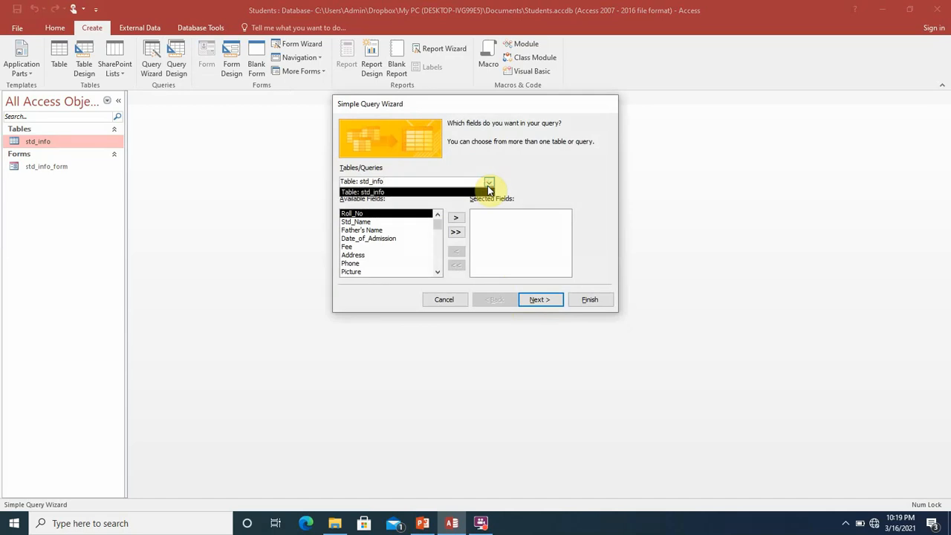
{"action": "left_click", "coordinate": [489, 186]}
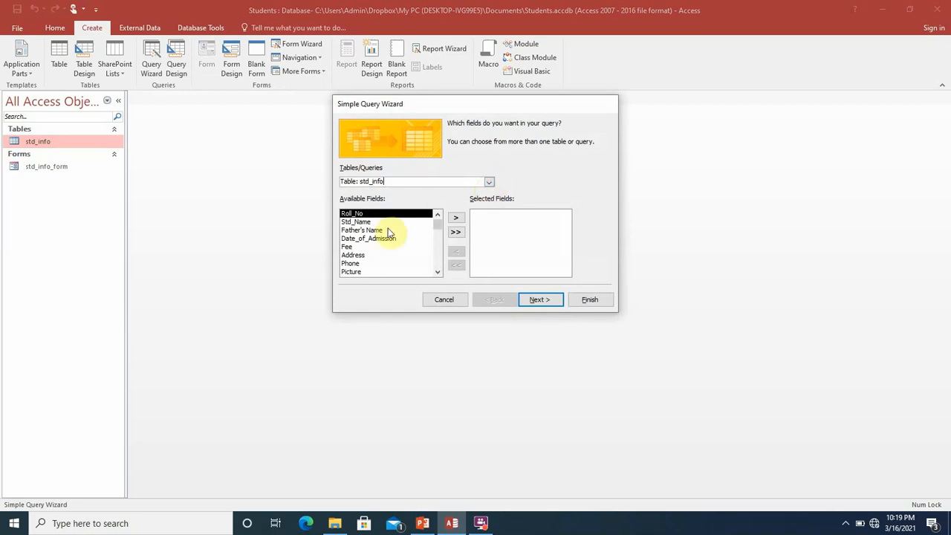
Add all seven fields, Roll_No through Phone, as a detail query and finish it
{"action": "left_click", "coordinate": [462, 220]}
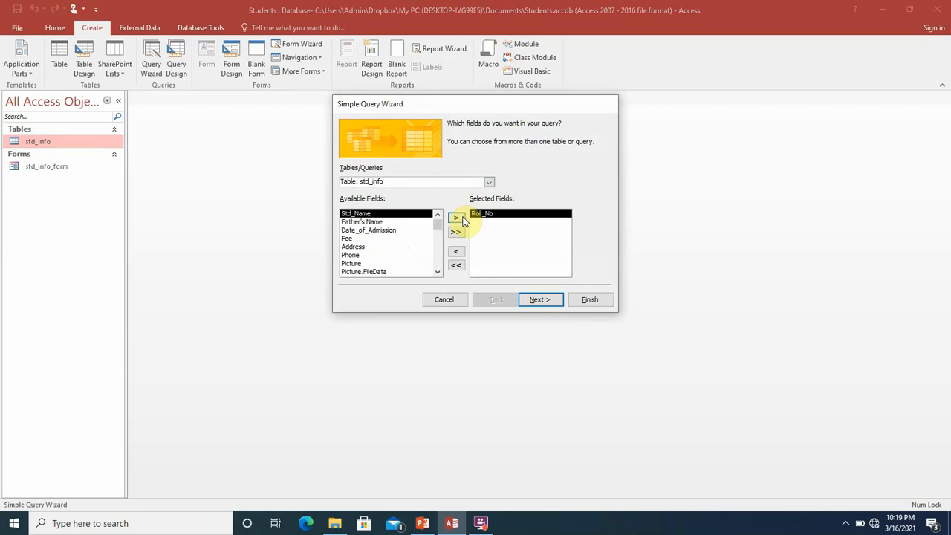
{"action": "left_click", "coordinate": [462, 221]}
{"action": "left_click", "coordinate": [462, 221]}
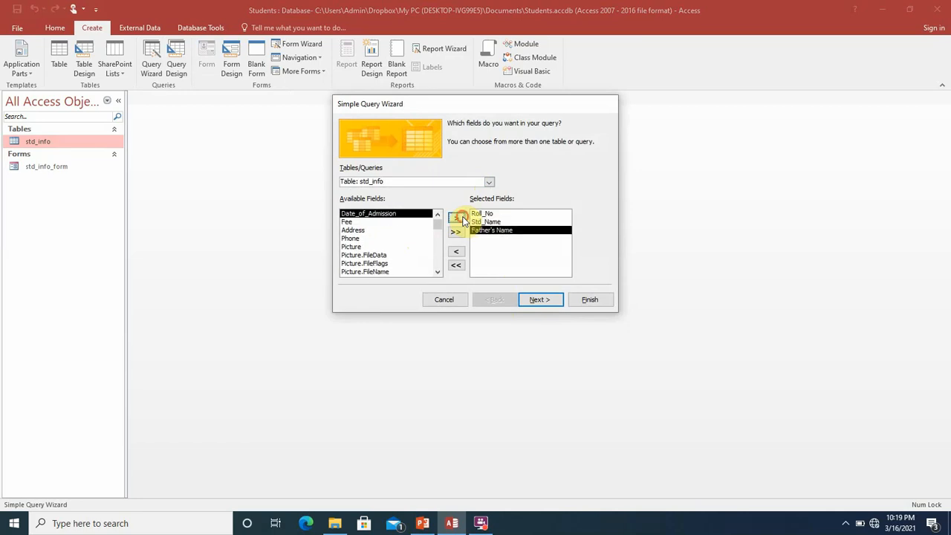
{"action": "left_click", "coordinate": [462, 220]}
{"action": "left_click", "coordinate": [462, 220]}
{"action": "left_click", "coordinate": [462, 221]}
{"action": "left_click", "coordinate": [462, 221]}
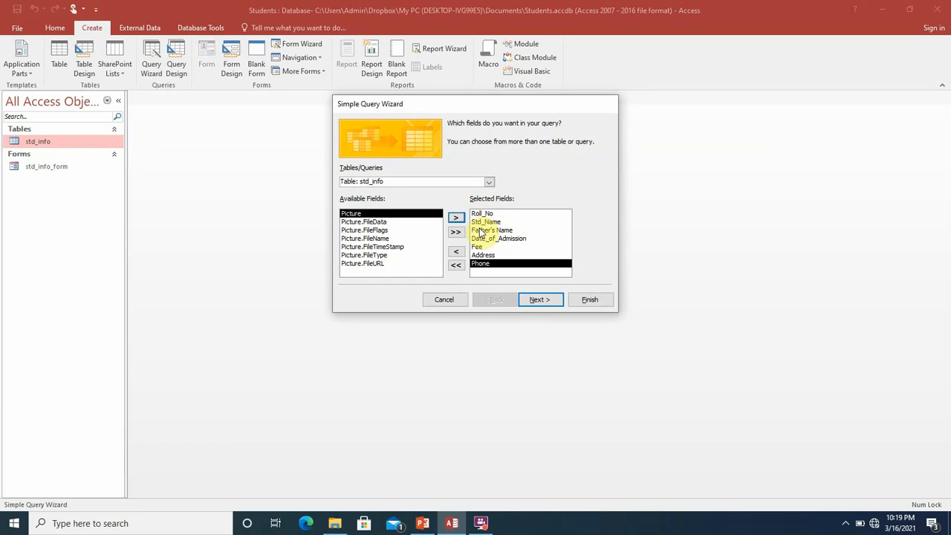
{"action": "left_click", "coordinate": [539, 300]}
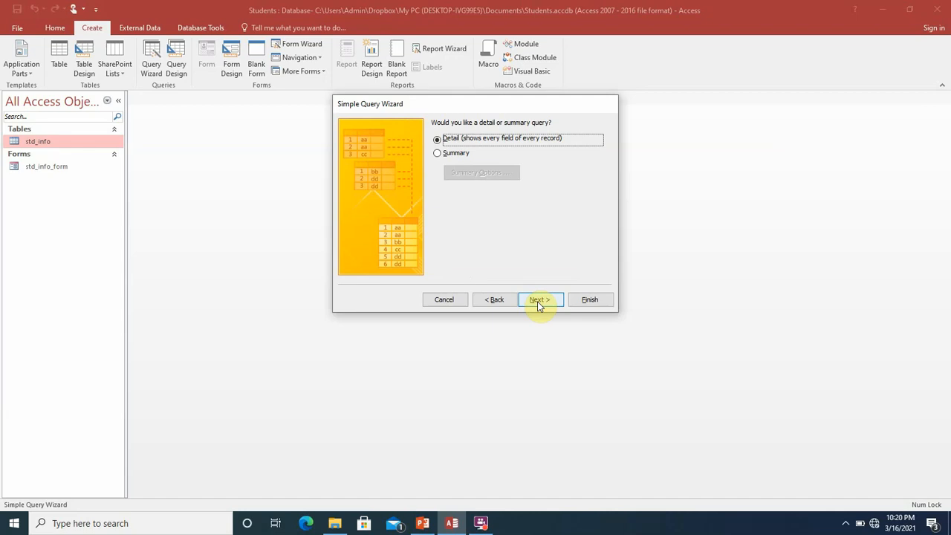
{"action": "left_click", "coordinate": [539, 304]}
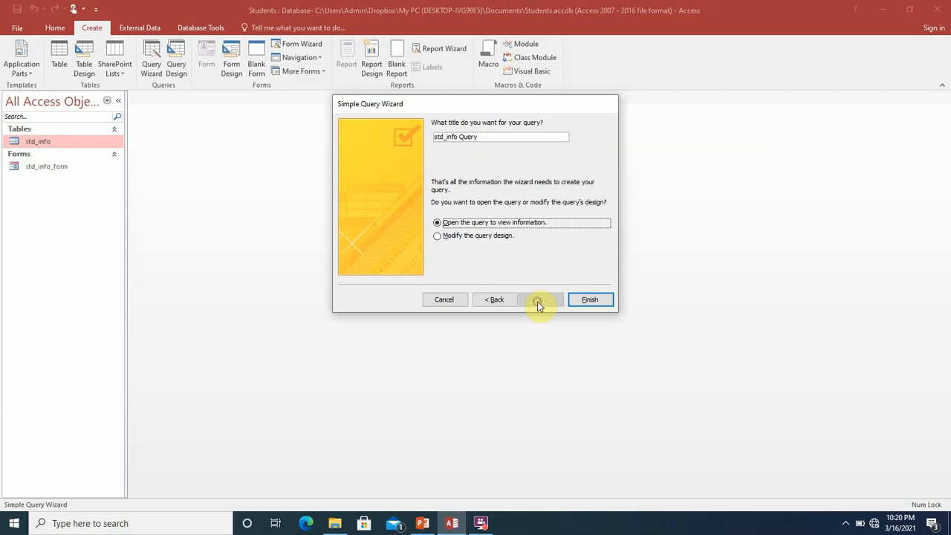
{"action": "left_click", "coordinate": [589, 300]}
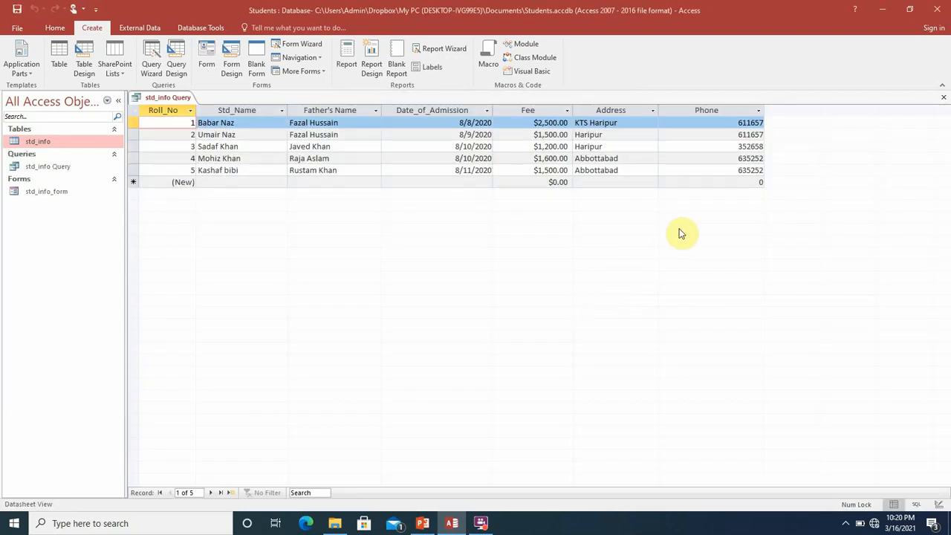
Close the std_info Query results, reopen them from the navigation pane to check, then close again
{"action": "left_click", "coordinate": [944, 98]}
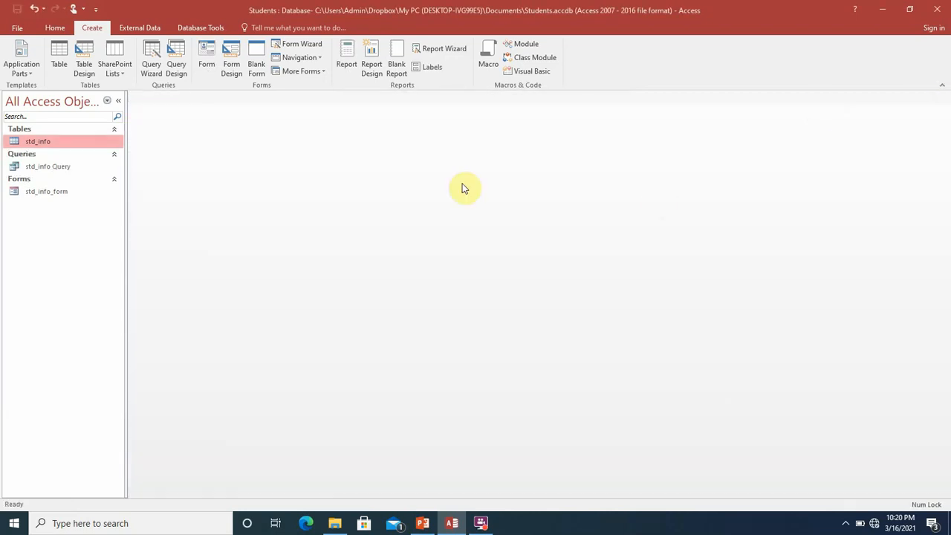
{"action": "double_click", "coordinate": [57, 165]}
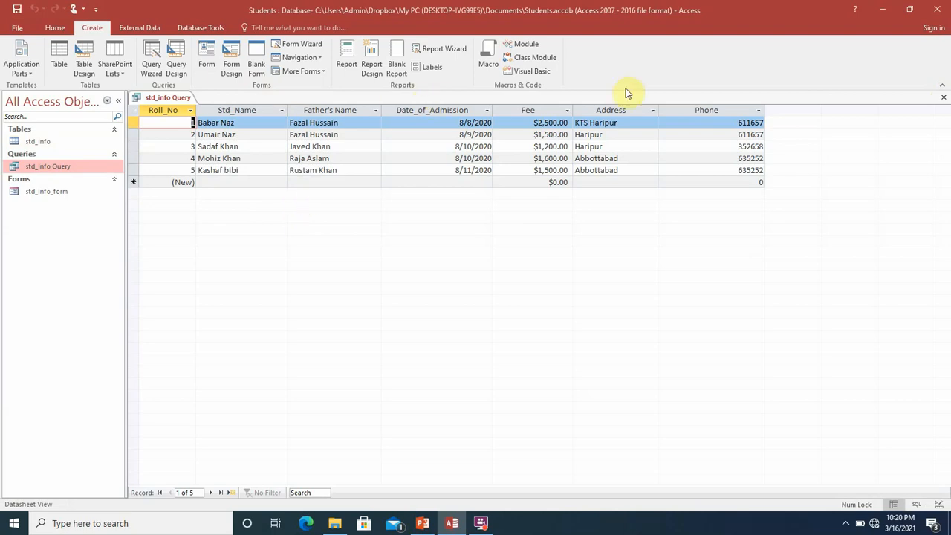
{"action": "left_click", "coordinate": [942, 99]}
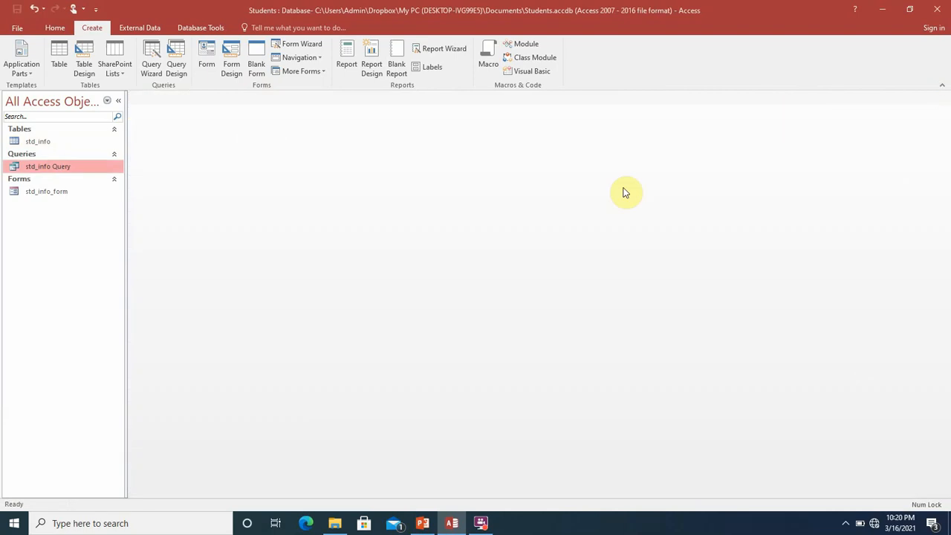
In Design View, set the Std_Name criterion to [Please Enter Student Name] and close the design
{"action": "right_click", "coordinate": [97, 164]}
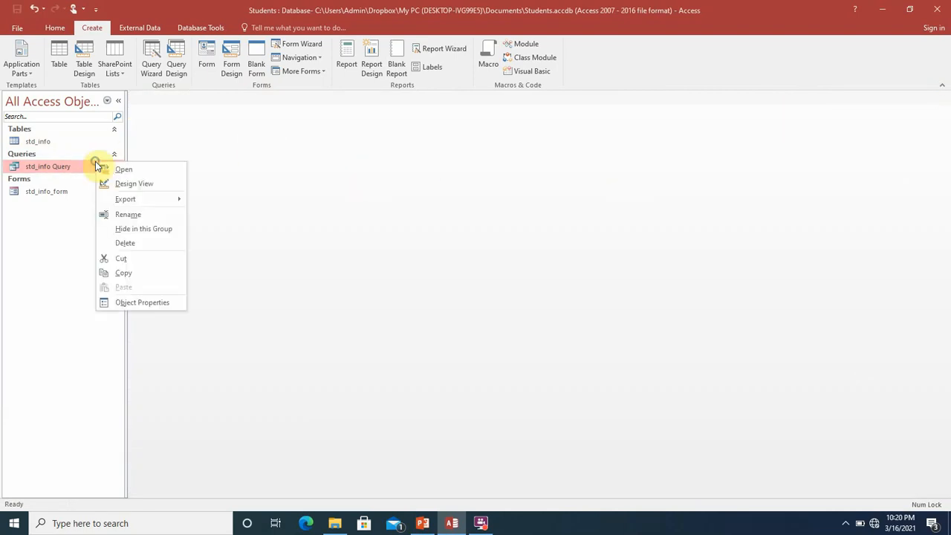
{"action": "left_click", "coordinate": [117, 184]}
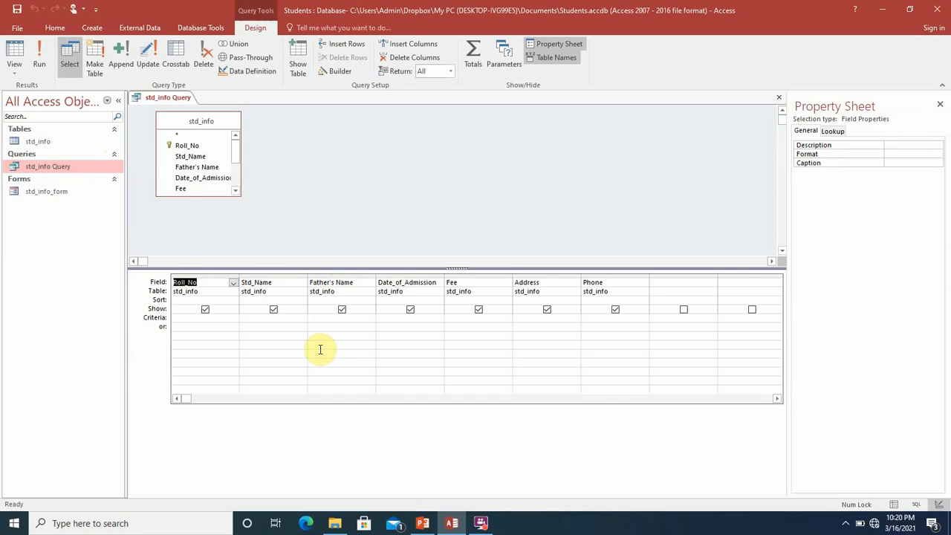
{"action": "left_click", "coordinate": [256, 319]}
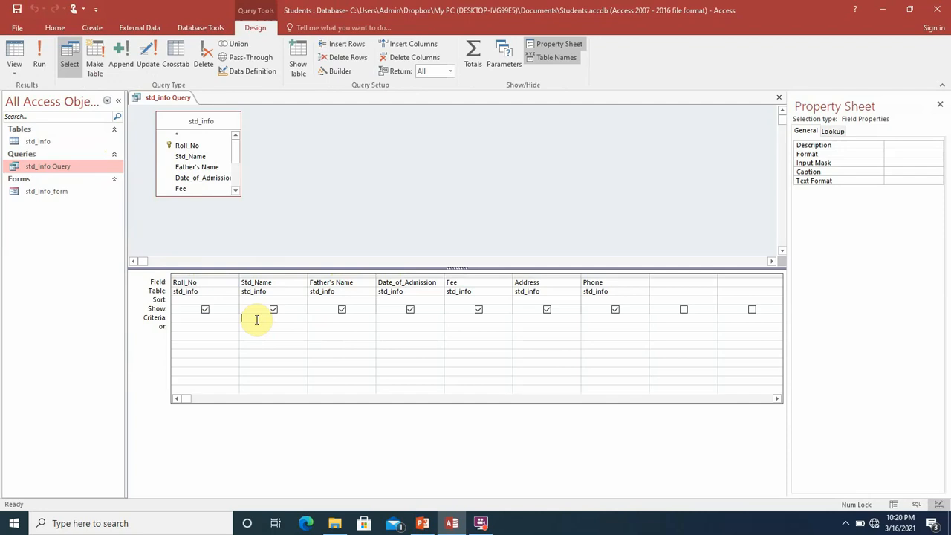
{"action": "type", "text": "\""}
{"action": "type", "text": "Please "}
{"action": "type", "text": "Enter Stud"}
{"action": "type", "text": "ent Name"}
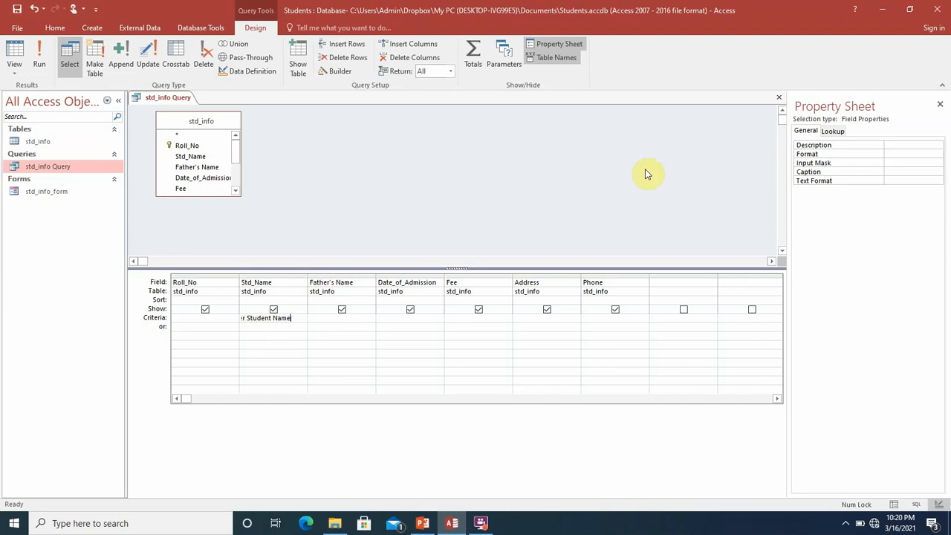
{"action": "left_click", "coordinate": [778, 97]}
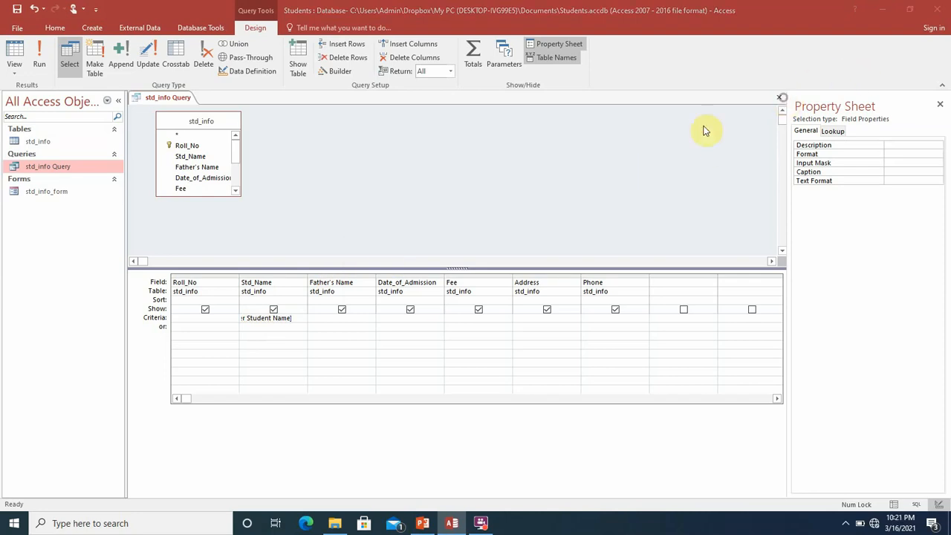
Save the design, run std_info Query for a student's name, then close the single-record result
{"action": "left_click", "coordinate": [430, 295]}
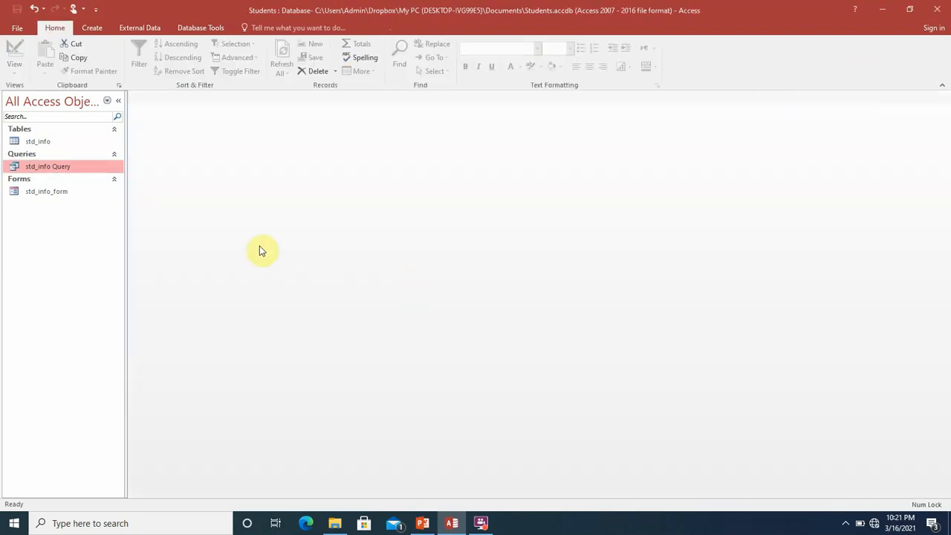
{"action": "double_click", "coordinate": [44, 168]}
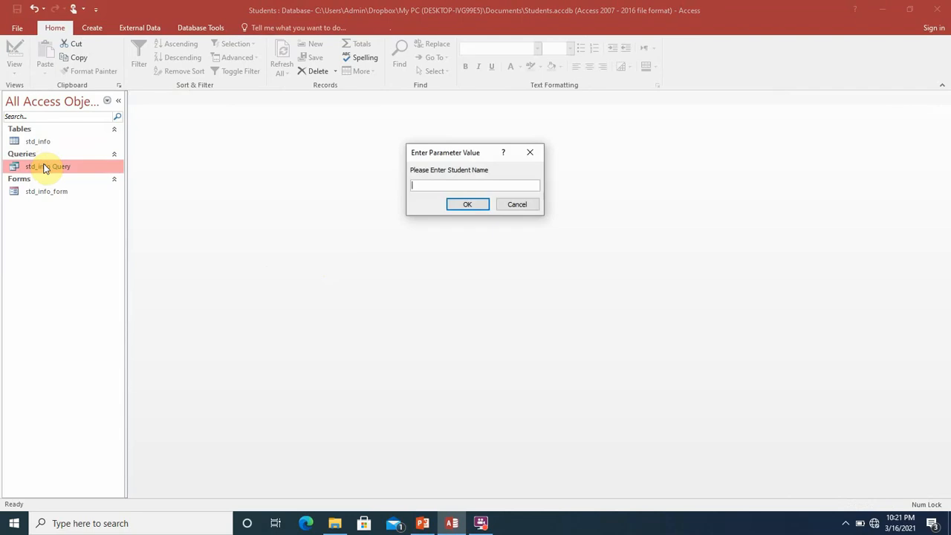
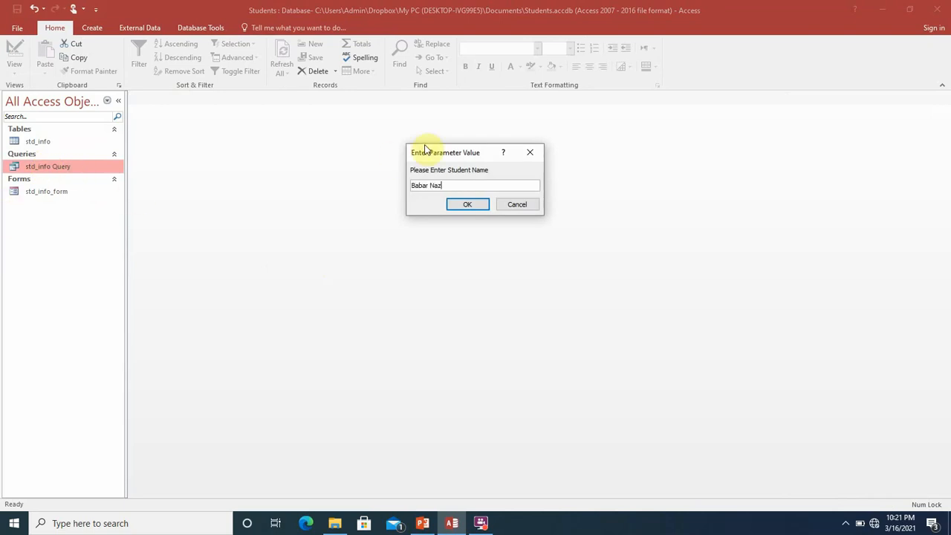
{"action": "left_click", "coordinate": [464, 204]}
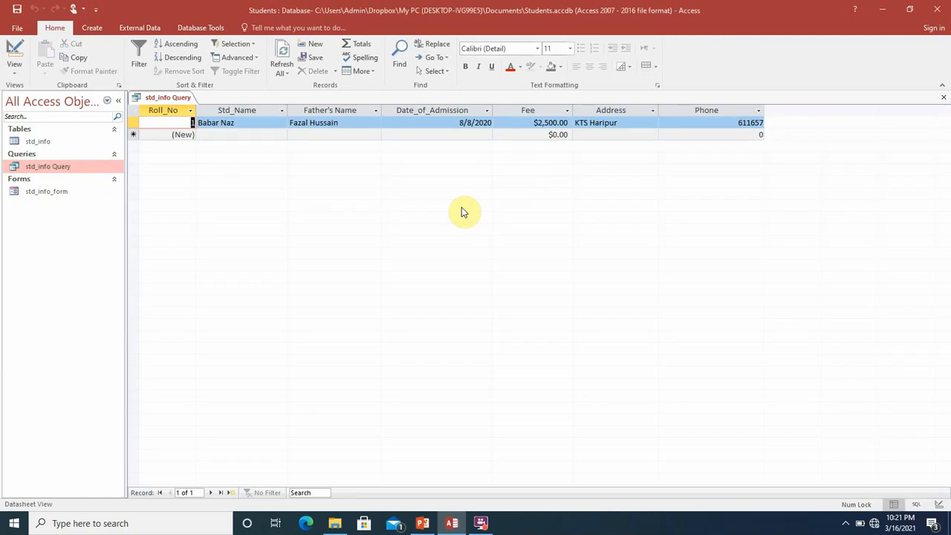
{"action": "left_click", "coordinate": [943, 98]}
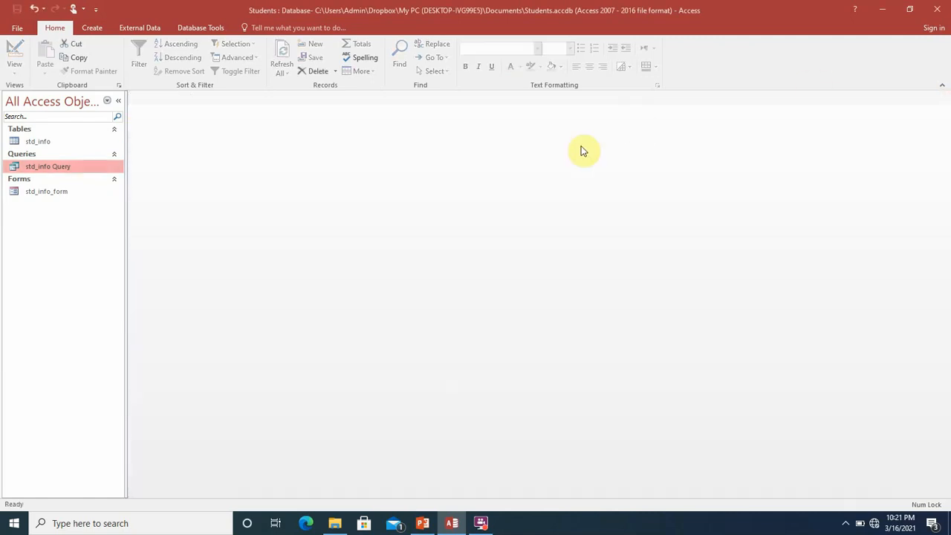
In Design View, set the Father's Name criterion to [Please Enter Father's Name] and save
{"action": "right_click", "coordinate": [93, 166]}
{"action": "left_click", "coordinate": [117, 187]}
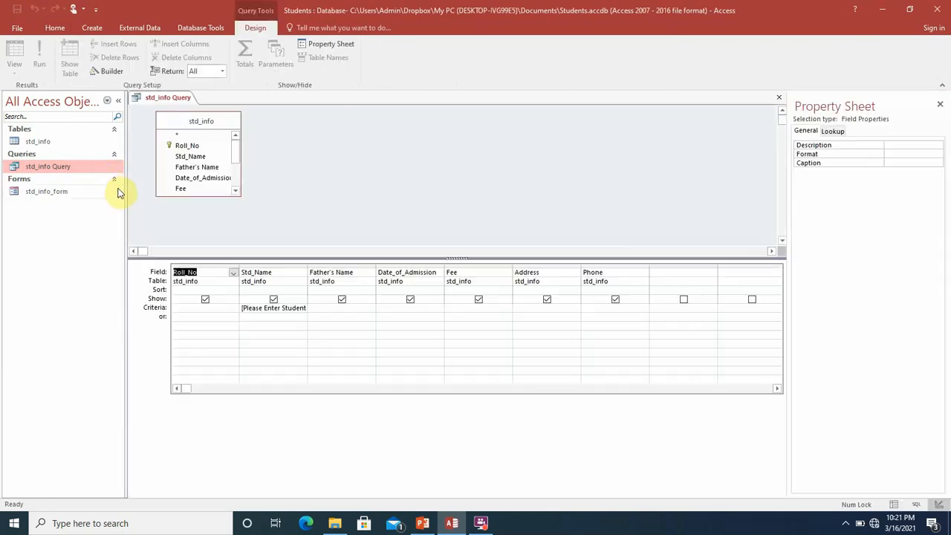
{"action": "left_click", "coordinate": [332, 310]}
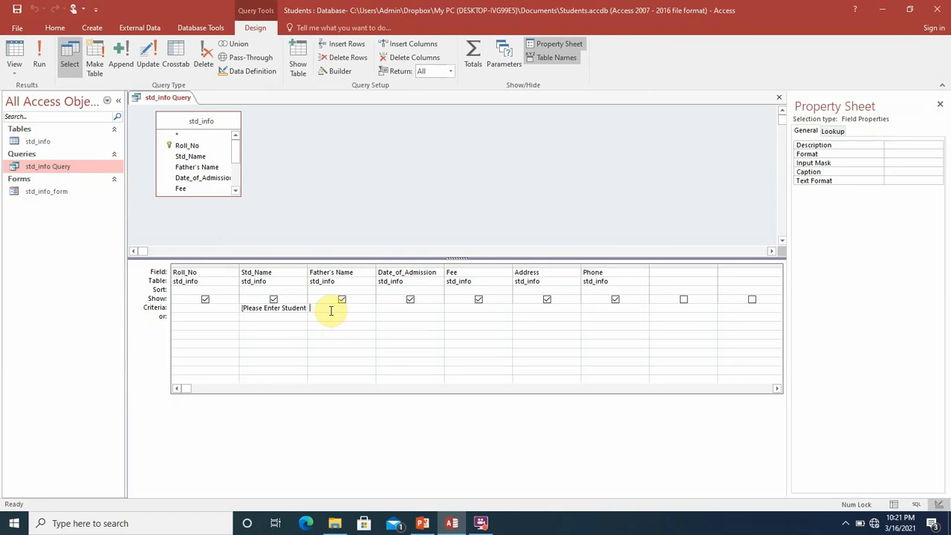
{"action": "type", "text": "[Please Enter Father"}
{"action": "key", "text": "BackSpace"}
{"action": "type", "text": "'s Name"}
{"action": "left_click", "coordinate": [780, 101]}
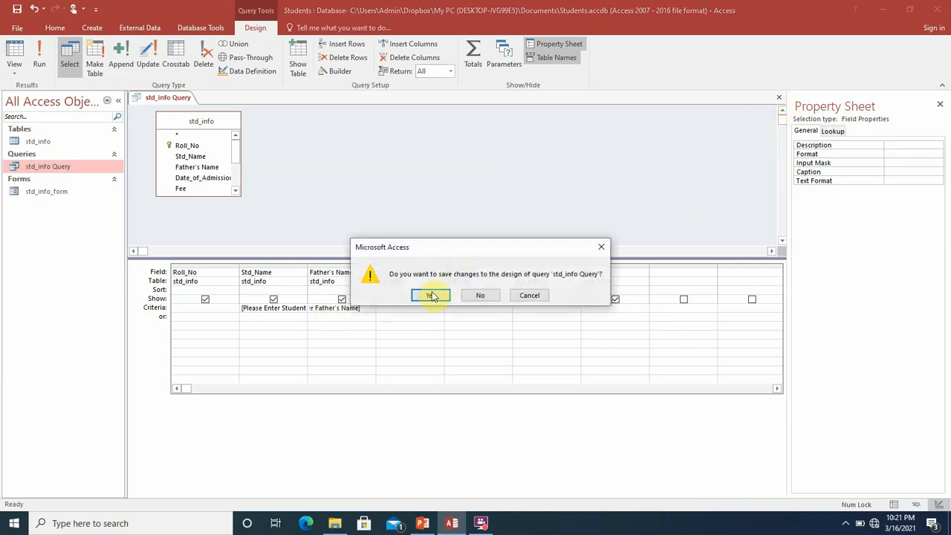
{"action": "left_click", "coordinate": [427, 295]}
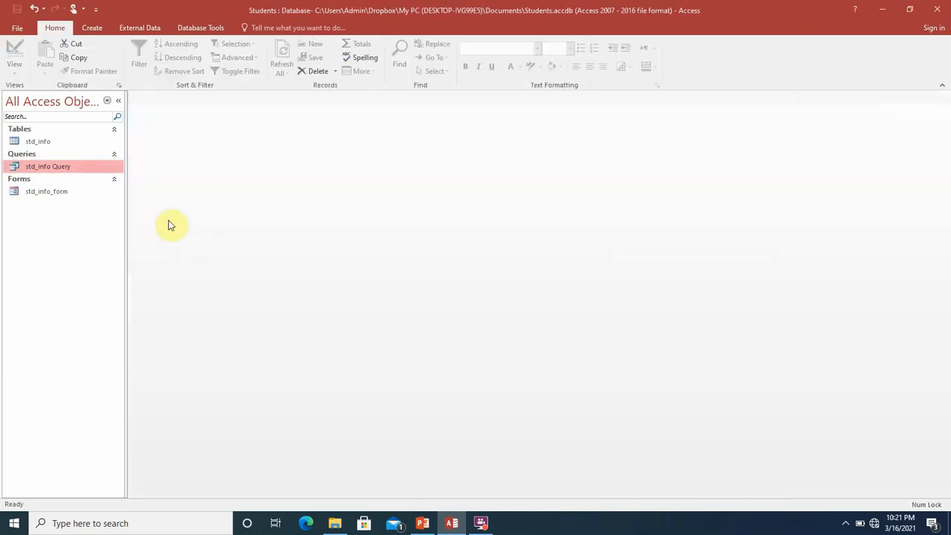
Run std_info Query, answering the prompts with the student's name and the father's name
{"action": "double_click", "coordinate": [52, 168]}
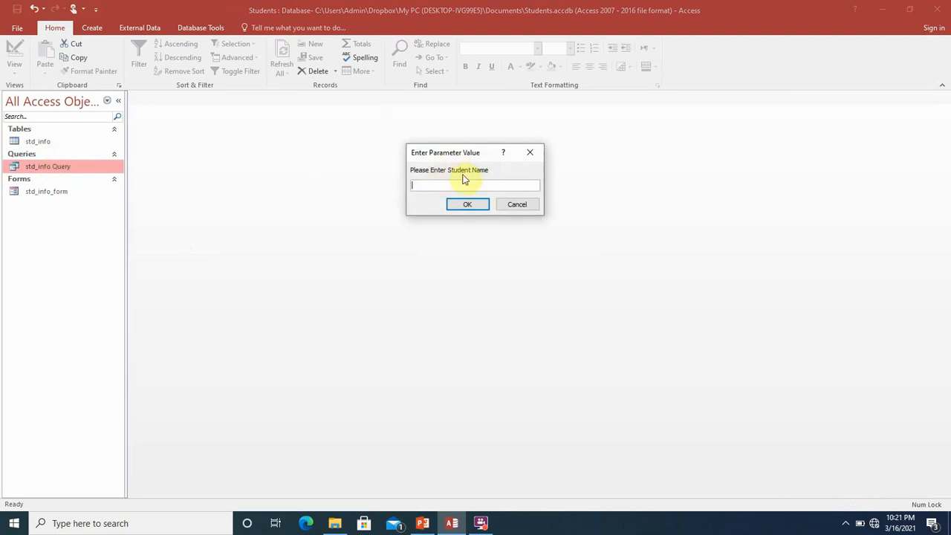
{"action": "key", "text": "Return"}
{"action": "left_click", "coordinate": [458, 205]}
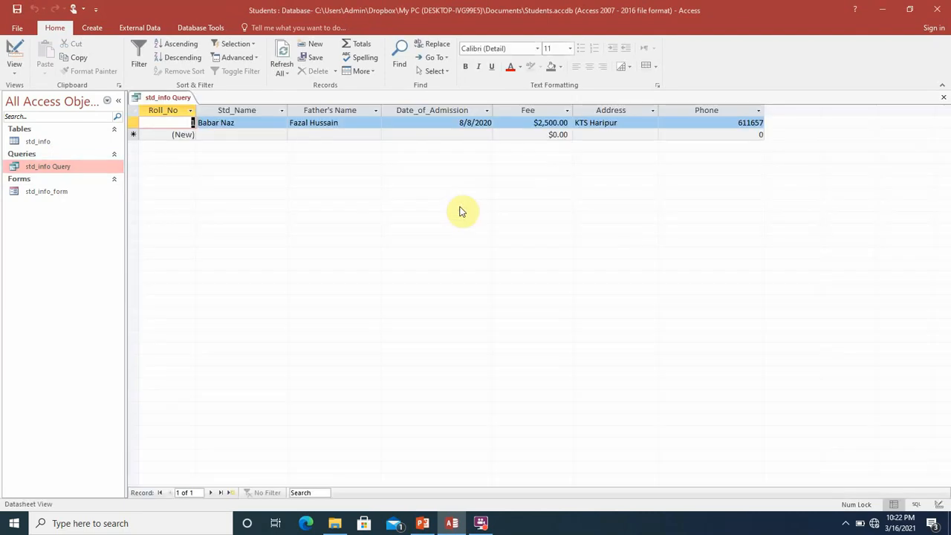